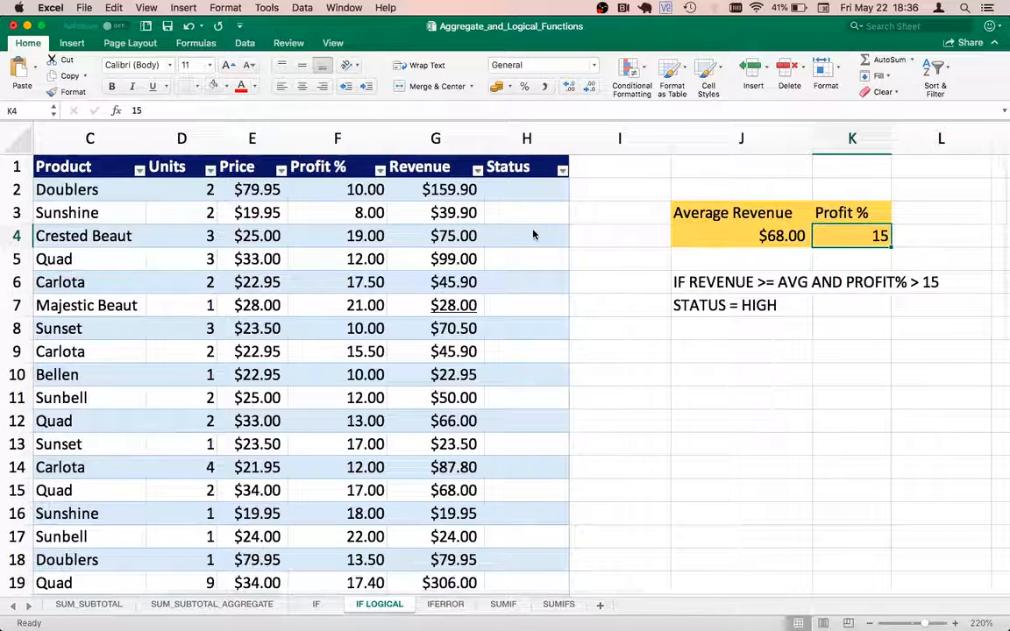
Examine the empty Status column, the Average Revenue and Profit % criteria cells, and the written rule for HIGH status.
{"action": "key", "text": "Left"}
{"action": "key", "text": "Left"}
{"action": "key", "text": "Left"}
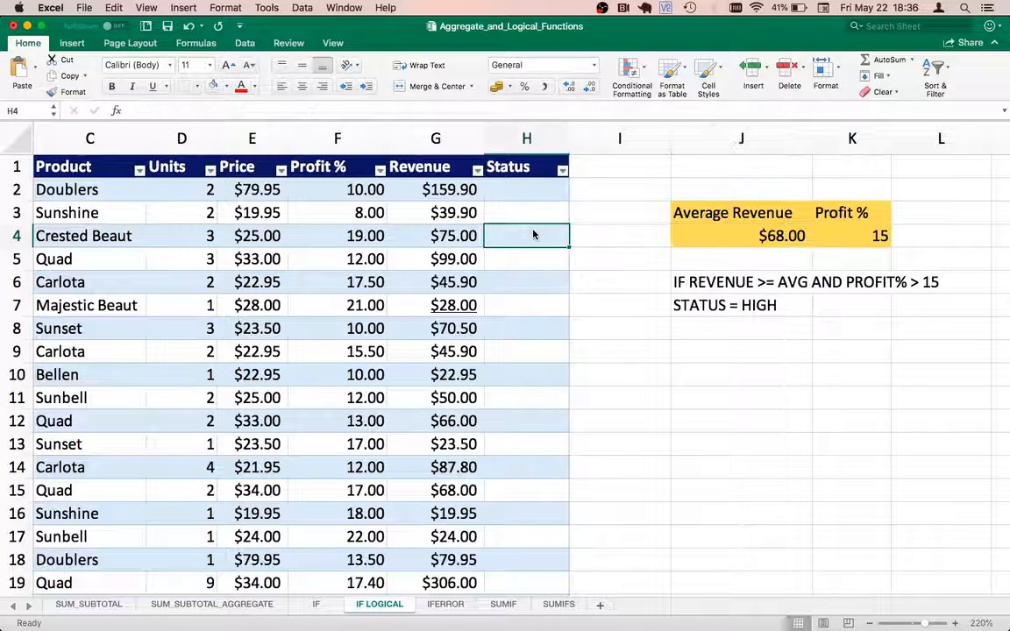
{"action": "key", "text": "Up"}
{"action": "key", "text": "Up"}
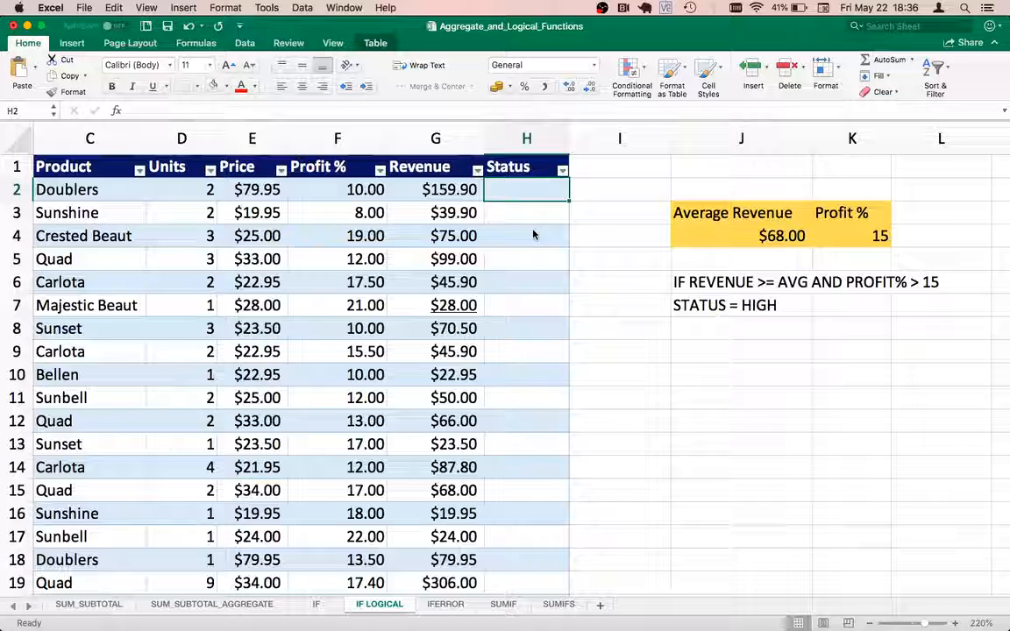
{"action": "key", "text": "Left"}
{"action": "key", "text": "Right"}
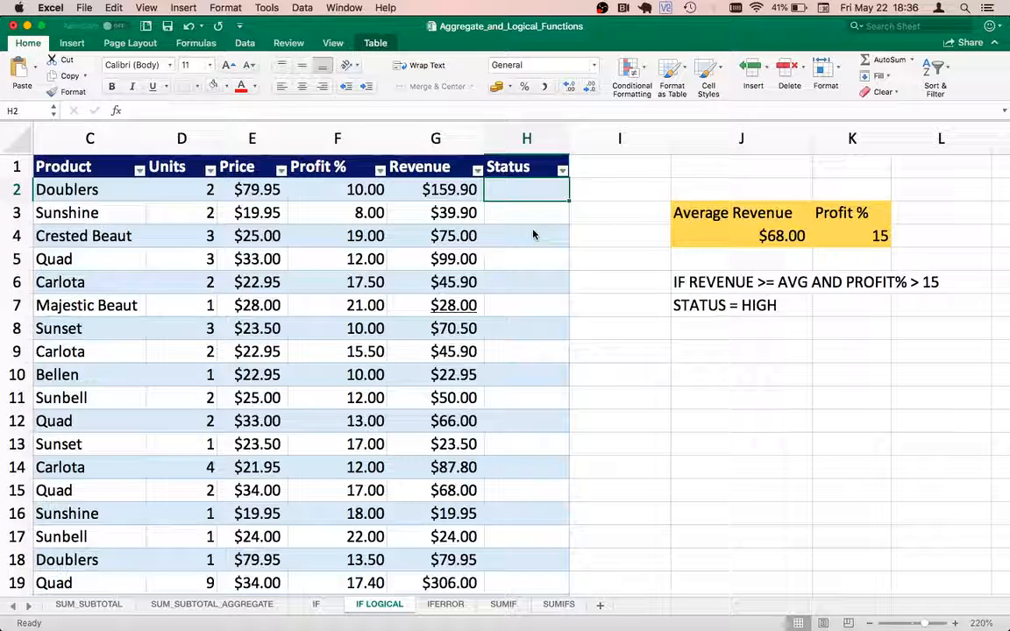
{"action": "key", "text": "Right"}
{"action": "key", "text": "Right"}
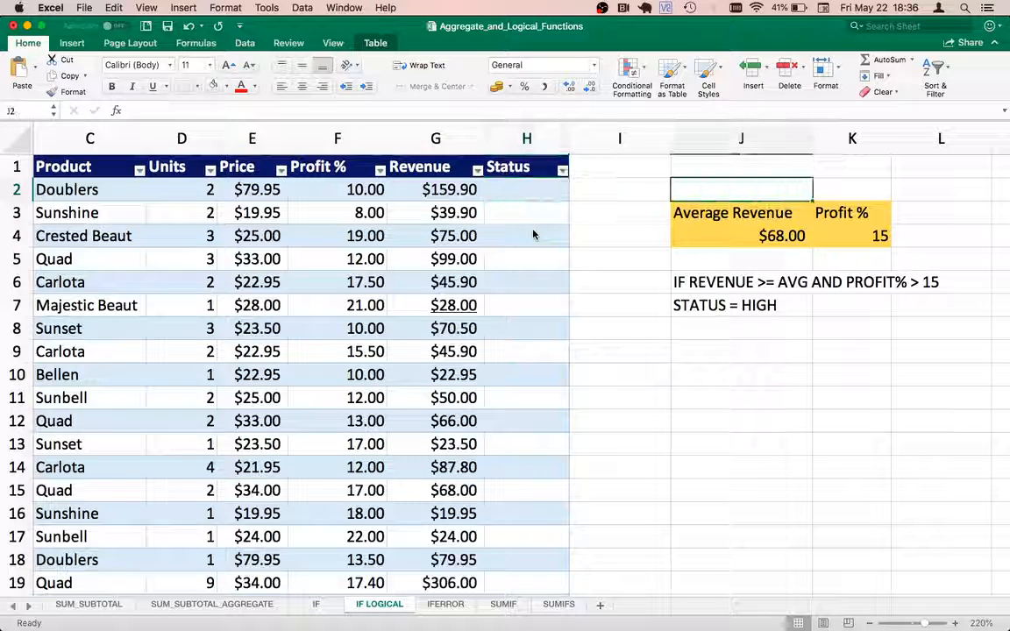
{"action": "key", "text": "Down"}
{"action": "key", "text": "Down"}
{"action": "key", "text": "Down"}
{"action": "key", "text": "Down"}
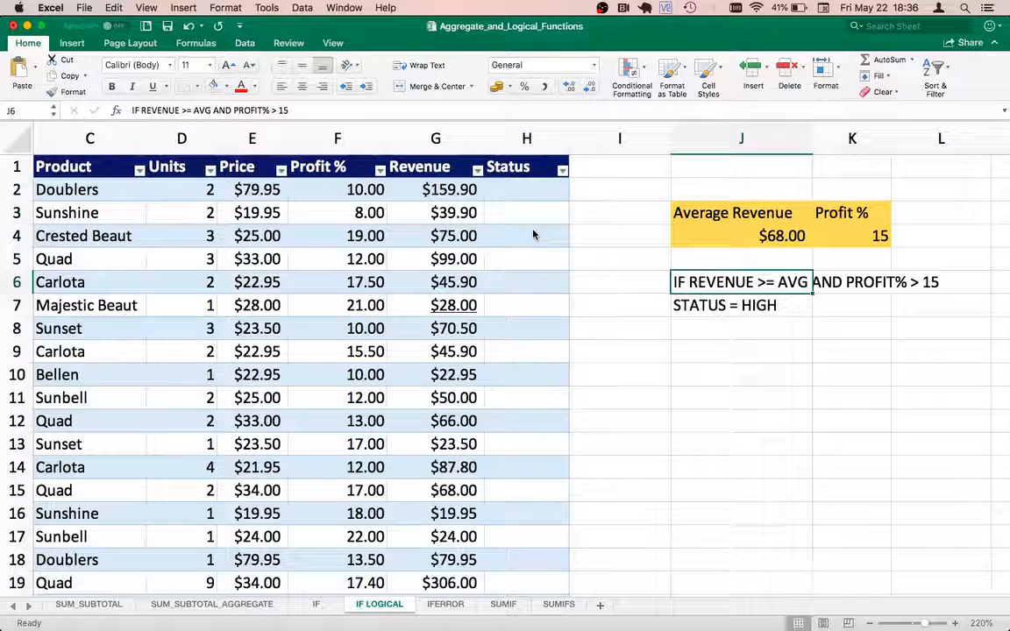
{"action": "key", "text": "Up"}
{"action": "key", "text": "Up"}
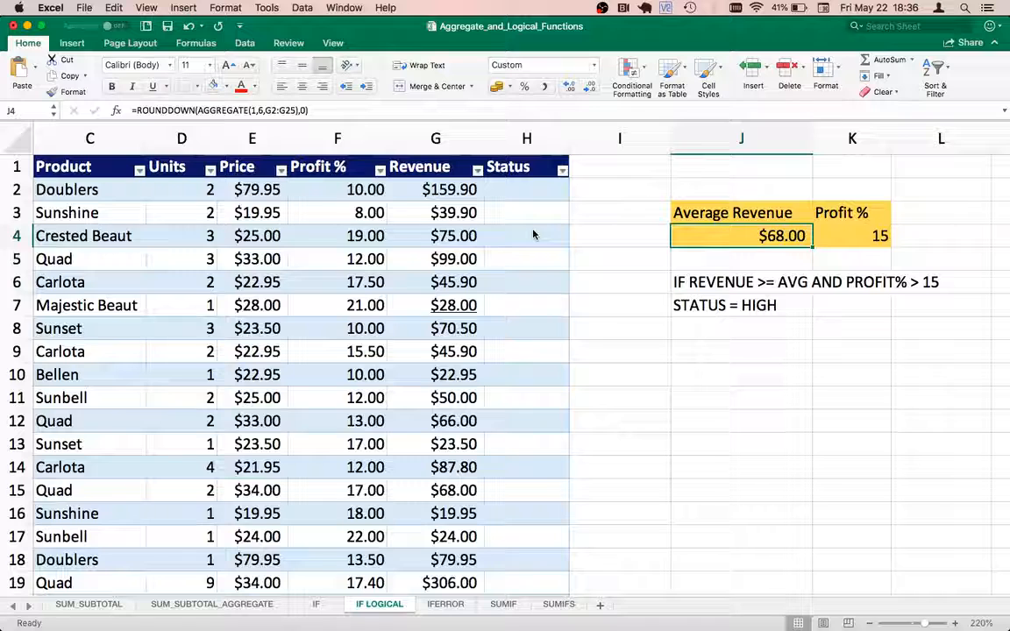
{"action": "key", "text": "Right"}
{"action": "key", "text": "Down"}
{"action": "key", "text": "Down"}
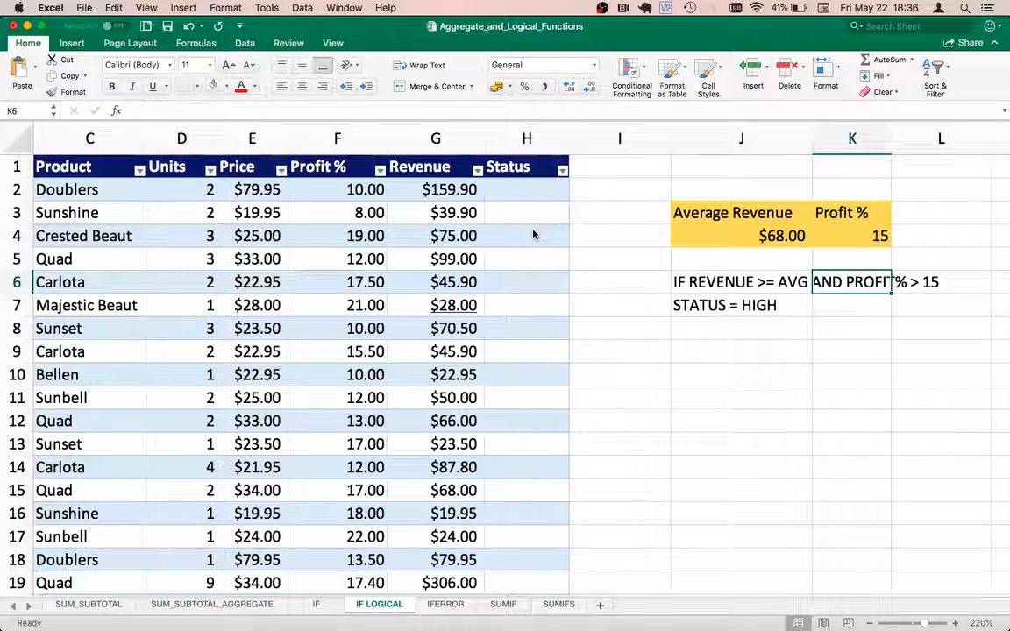
{"action": "key", "text": "Right"}
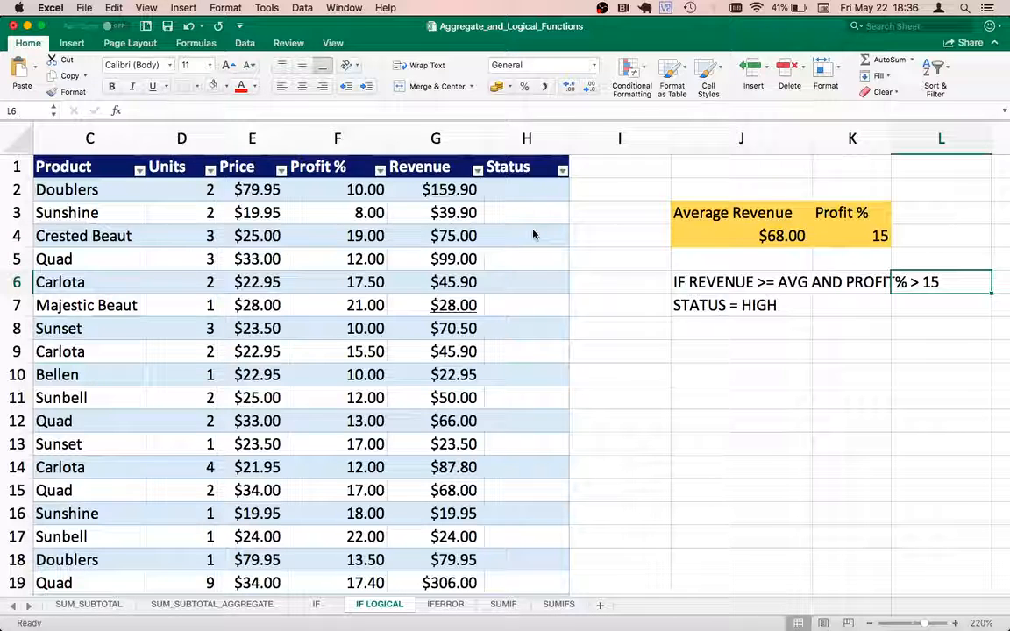
{"action": "key", "text": "Left"}
{"action": "key", "text": "Left"}
{"action": "key", "text": "Left"}
{"action": "key", "text": "Left"}
{"action": "key", "text": "Up"}
{"action": "key", "text": "Up"}
{"action": "key", "text": "Up"}
{"action": "key", "text": "Up"}
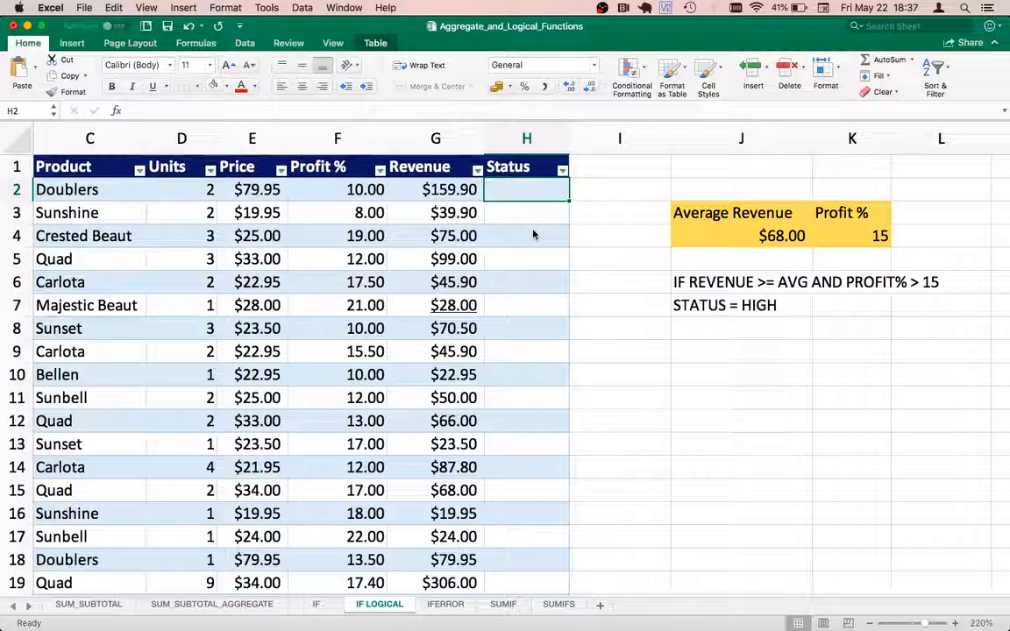
{"action": "key", "text": "Left"}
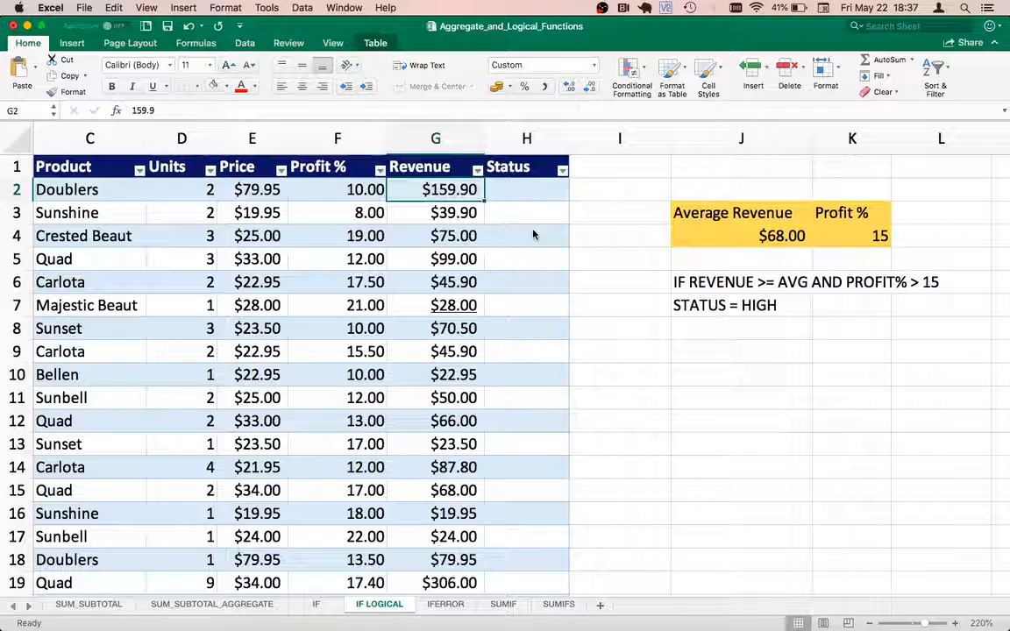
{"action": "key", "text": "Right"}
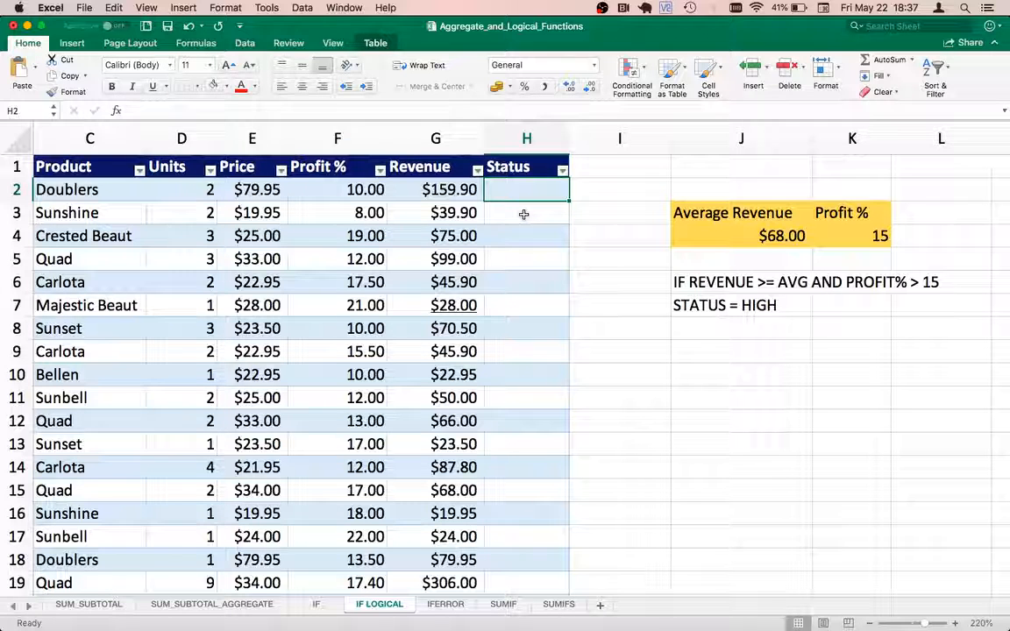
{"action": "type", "text": "=an"}
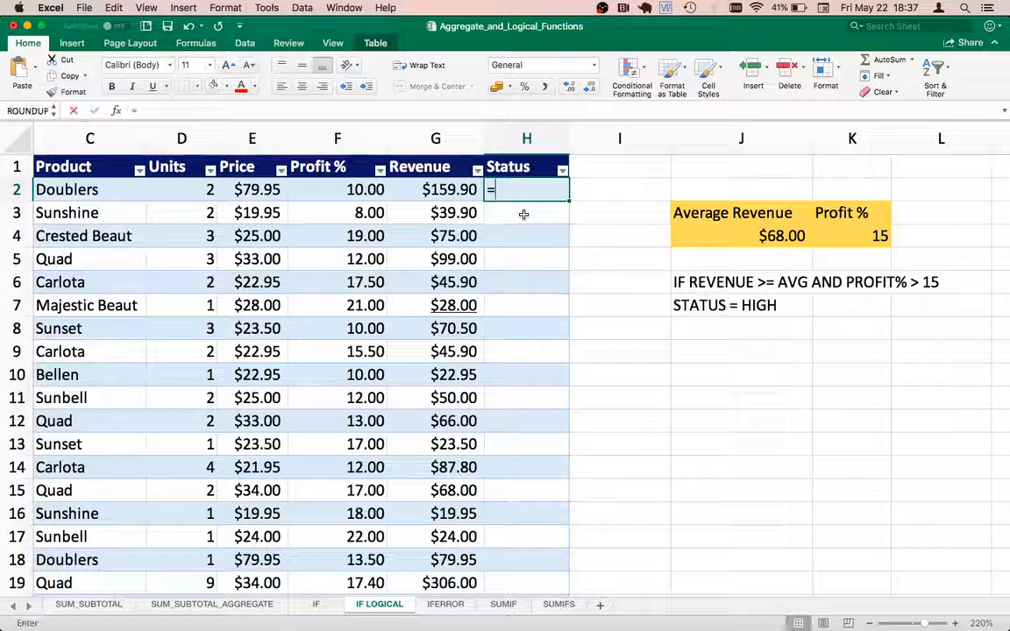
{"action": "key", "text": "BackSpace"}
{"action": "key", "text": "BackSpace"}
{"action": "type", "text": "AN"}
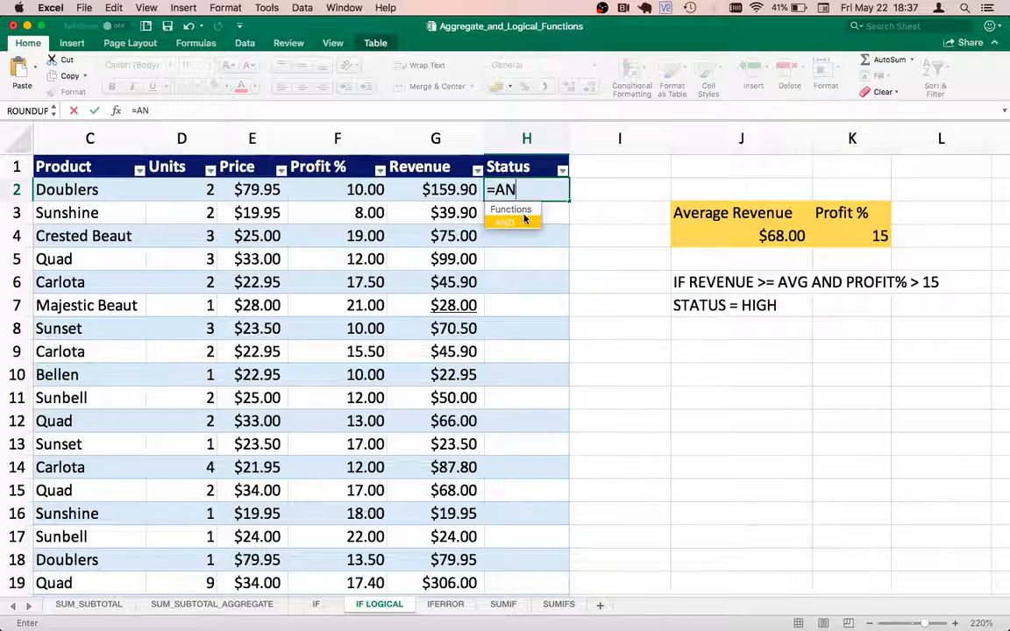
{"action": "type", "text": "D("}
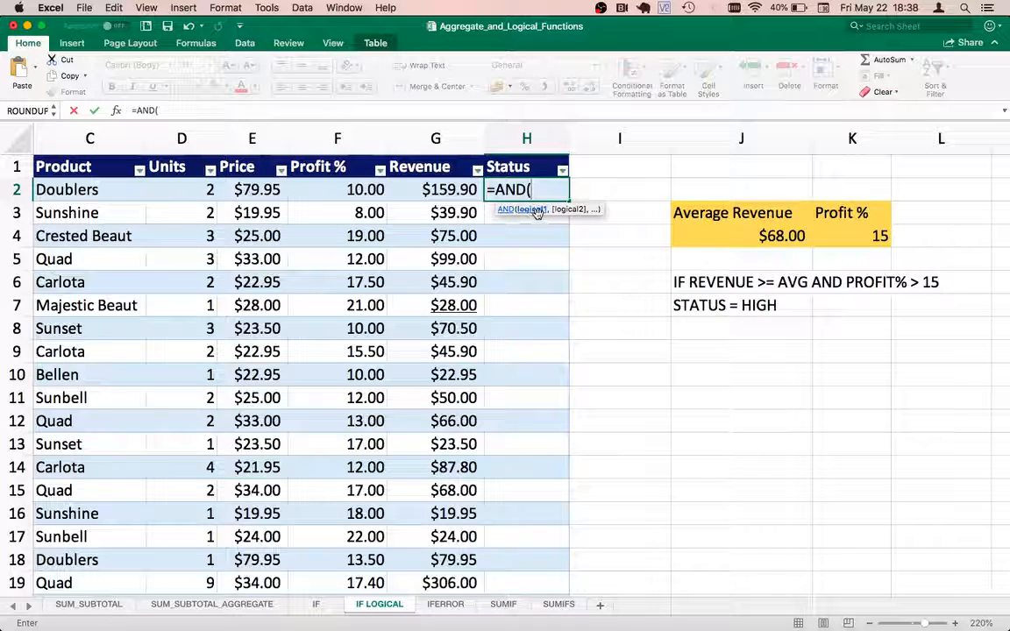
{"action": "left_click", "coordinate": [425, 187]}
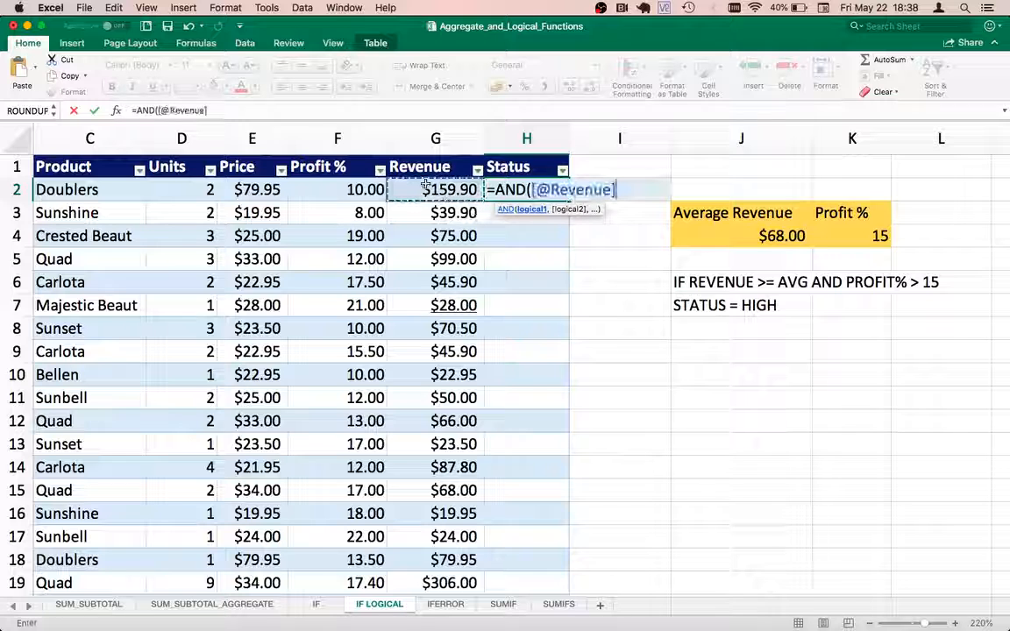
{"action": "type", "text": ">="}
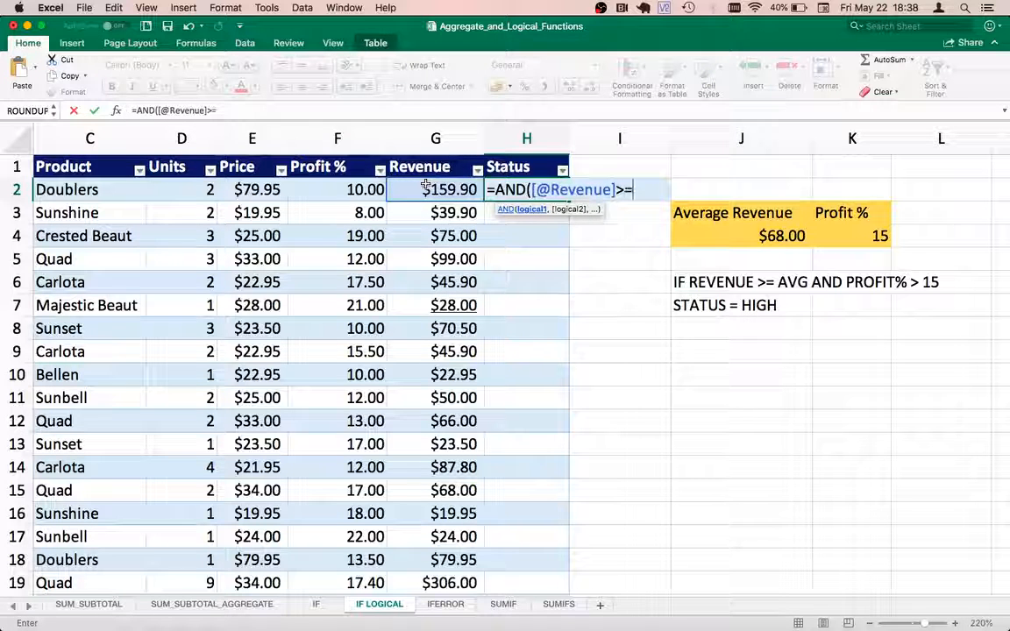
{"action": "left_click", "coordinate": [767, 235]}
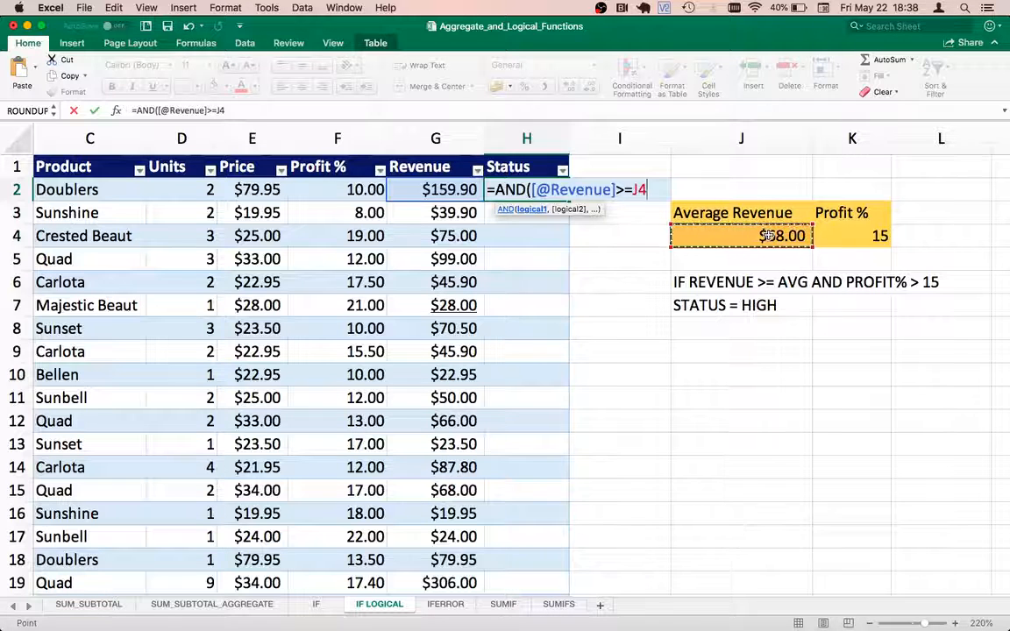
{"action": "key", "text": "F4"}
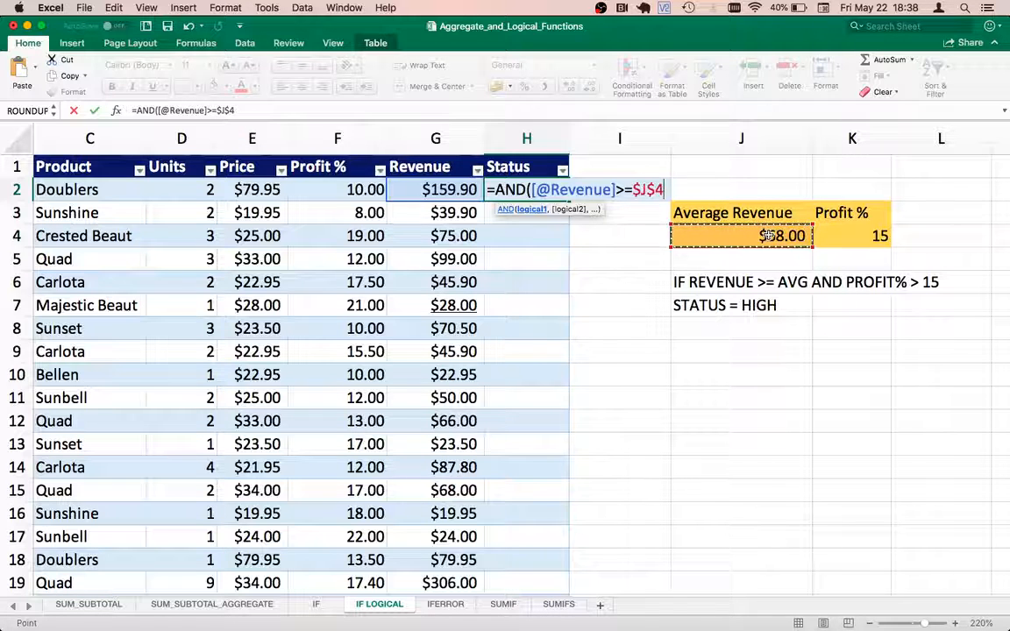
Add the second condition [@[Profit %]]>$K$4 to the AND formula, with an absolute reference, and enter the formula.
{"action": "type", "text": ","}
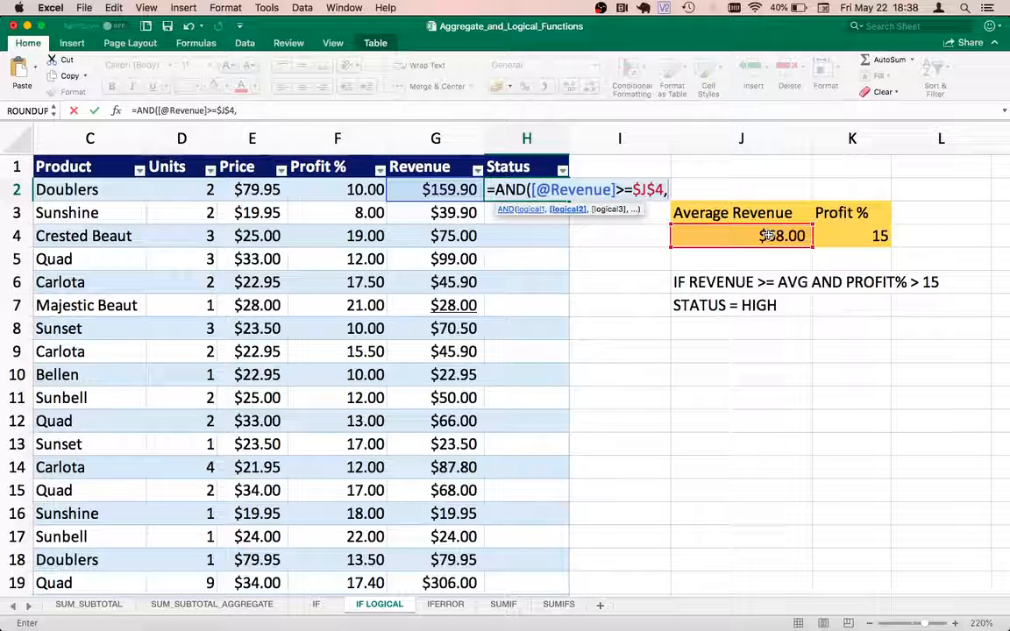
{"action": "left_click", "coordinate": [333, 189]}
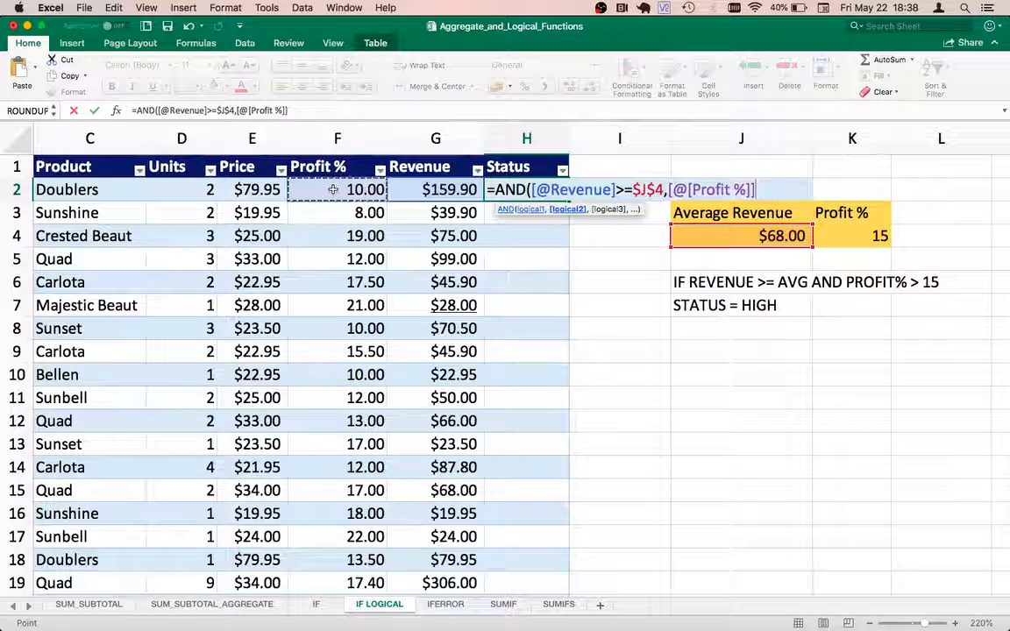
{"action": "type", "text": ">"}
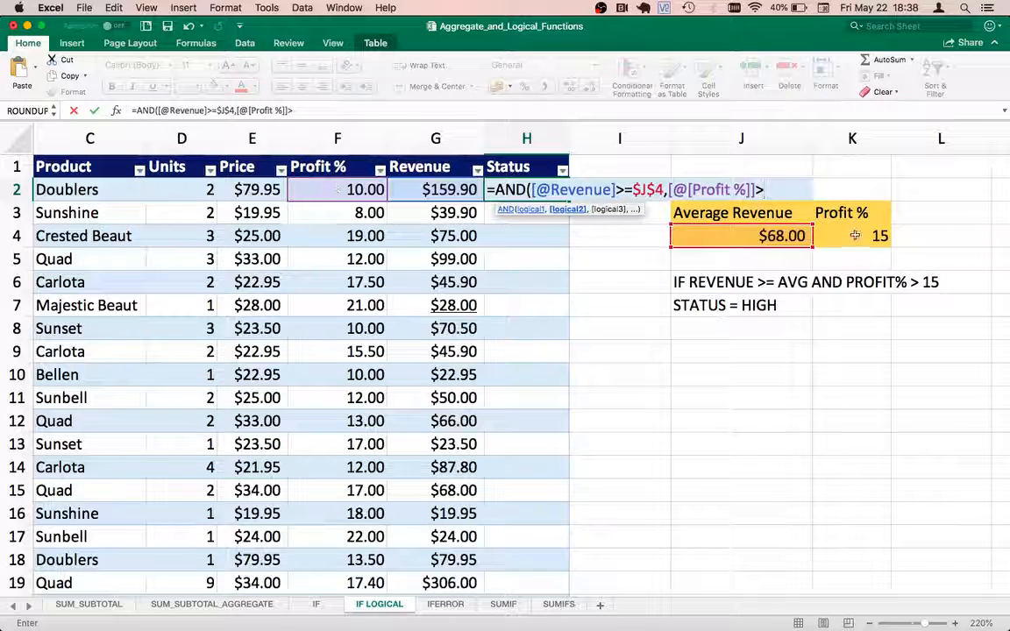
{"action": "left_click", "coordinate": [855, 235]}
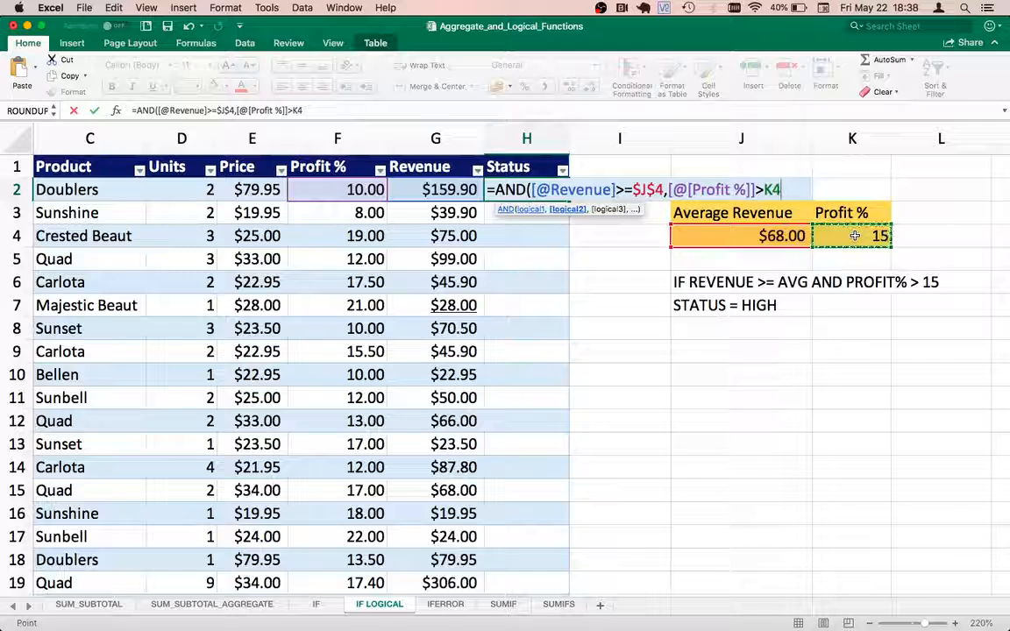
{"action": "key", "text": "F4"}
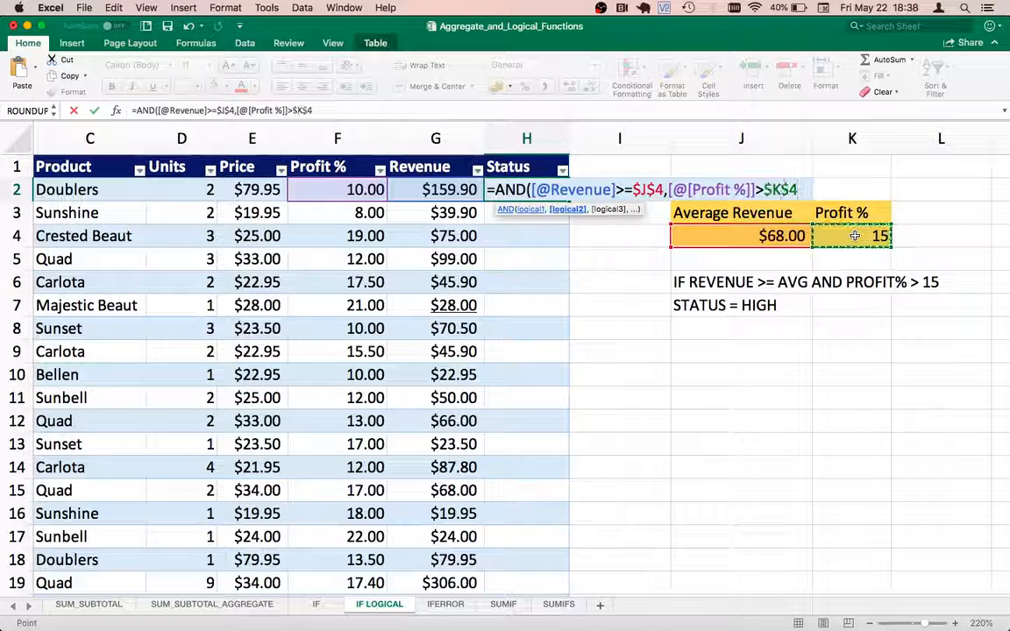
{"action": "key", "text": "Return"}
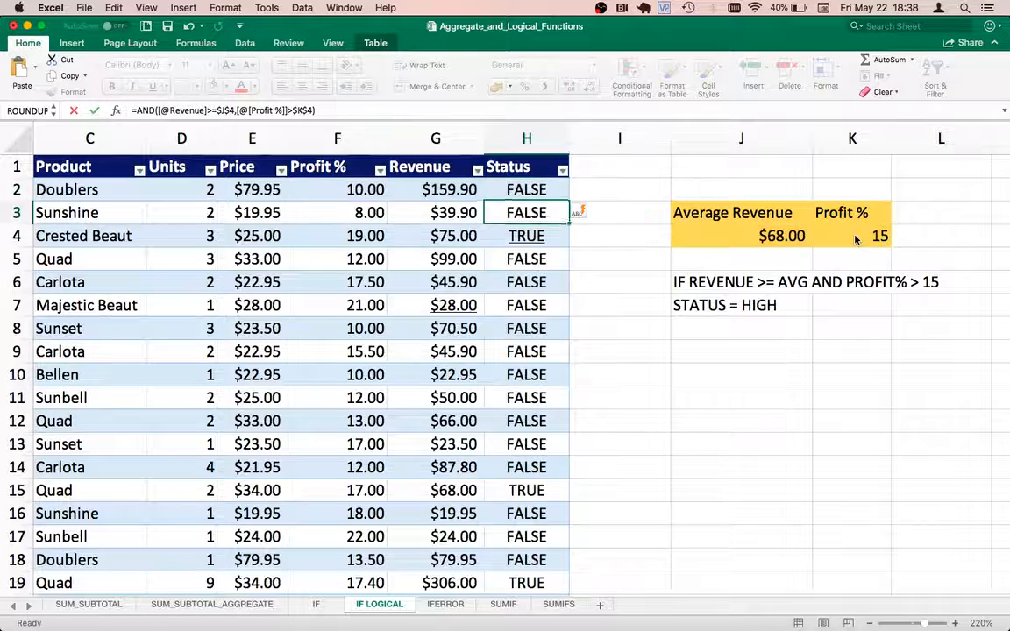
Check the Doublers row's Status result against its formula, Revenue and Profit % values in row 2.
{"action": "left_click", "coordinate": [522, 188]}
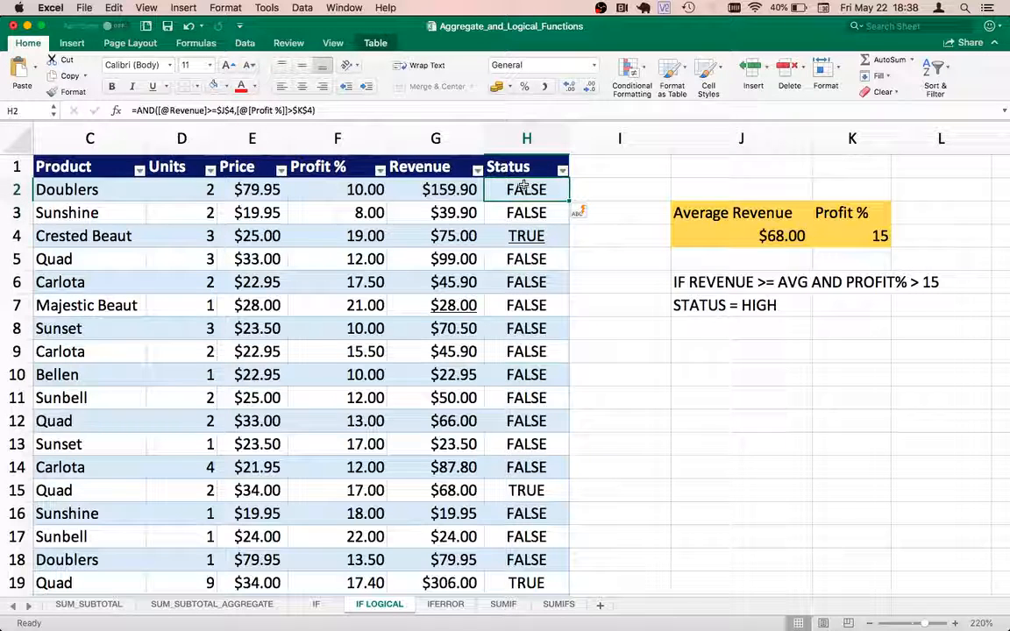
{"action": "left_click", "coordinate": [448, 191]}
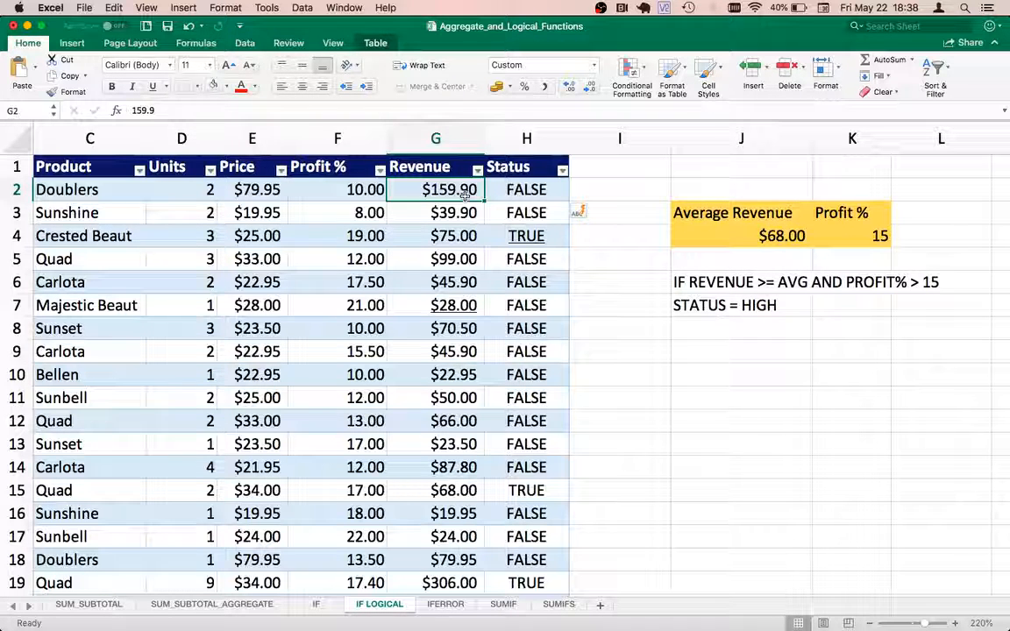
{"action": "left_click", "coordinate": [348, 191]}
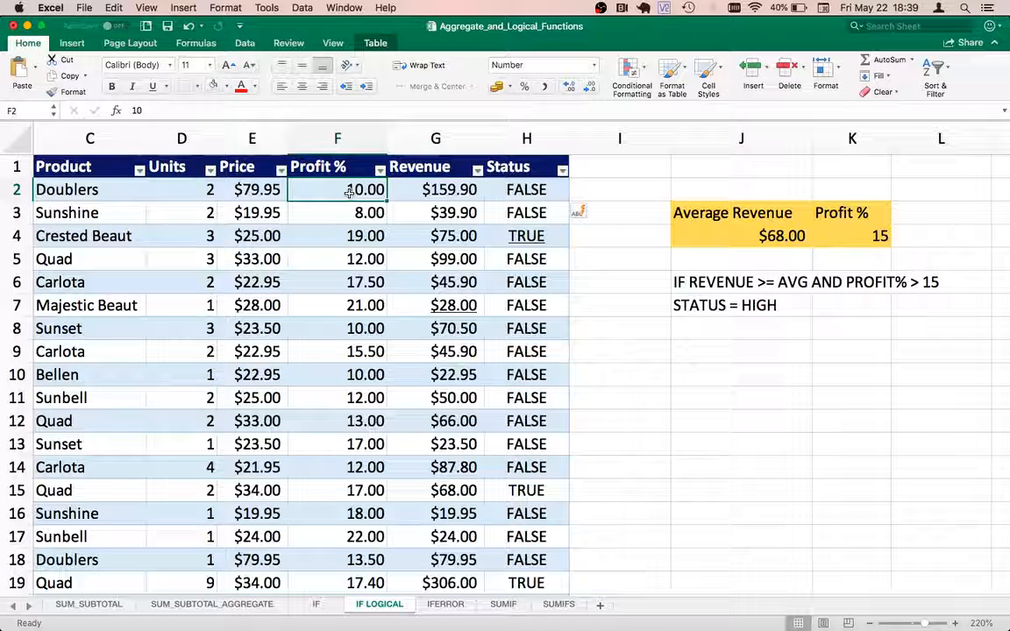
{"action": "key", "text": "Right"}
{"action": "key", "text": "Right"}
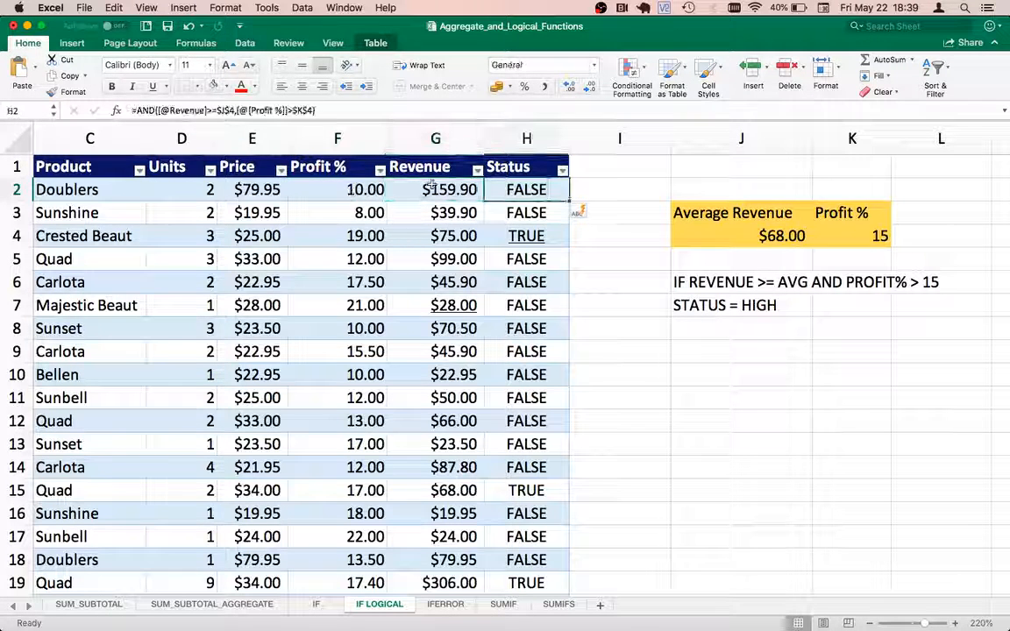
{"action": "double_click", "coordinate": [508, 189]}
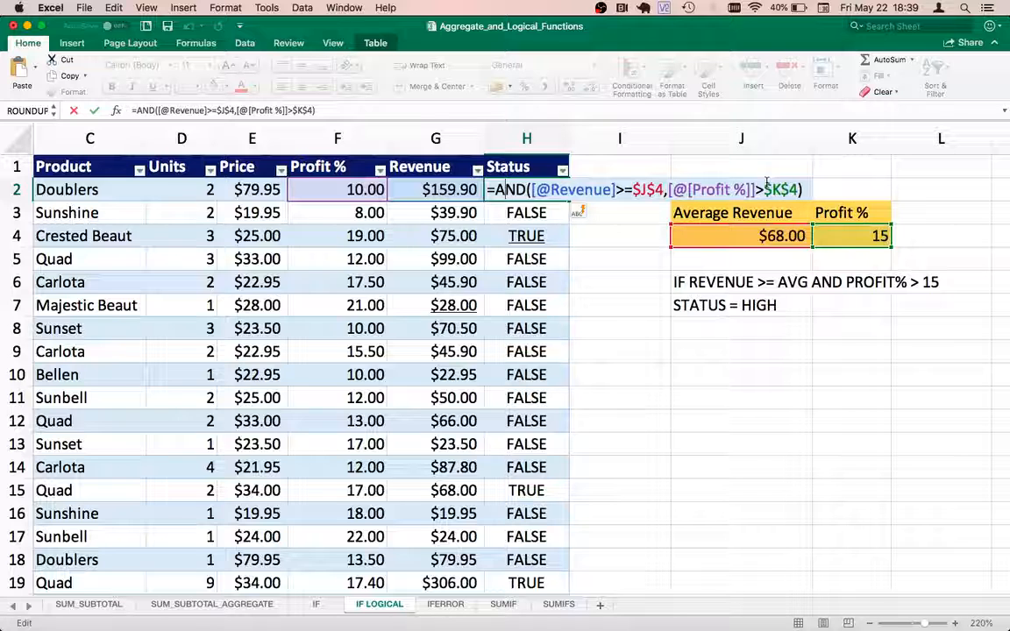
{"action": "key", "text": "Escape"}
{"action": "key", "text": "Right"}
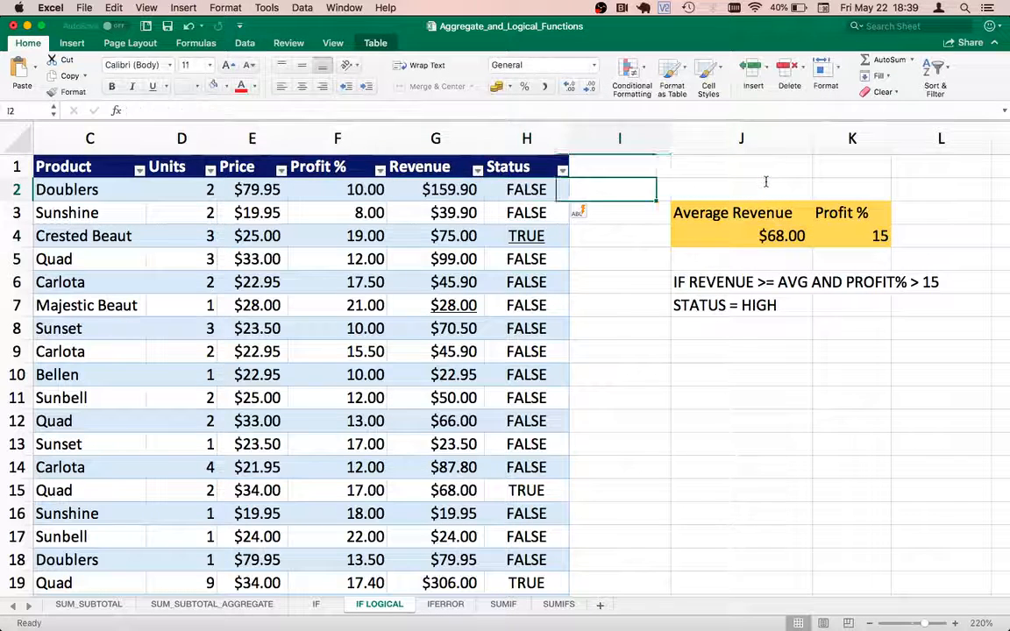
{"action": "key", "text": "Left"}
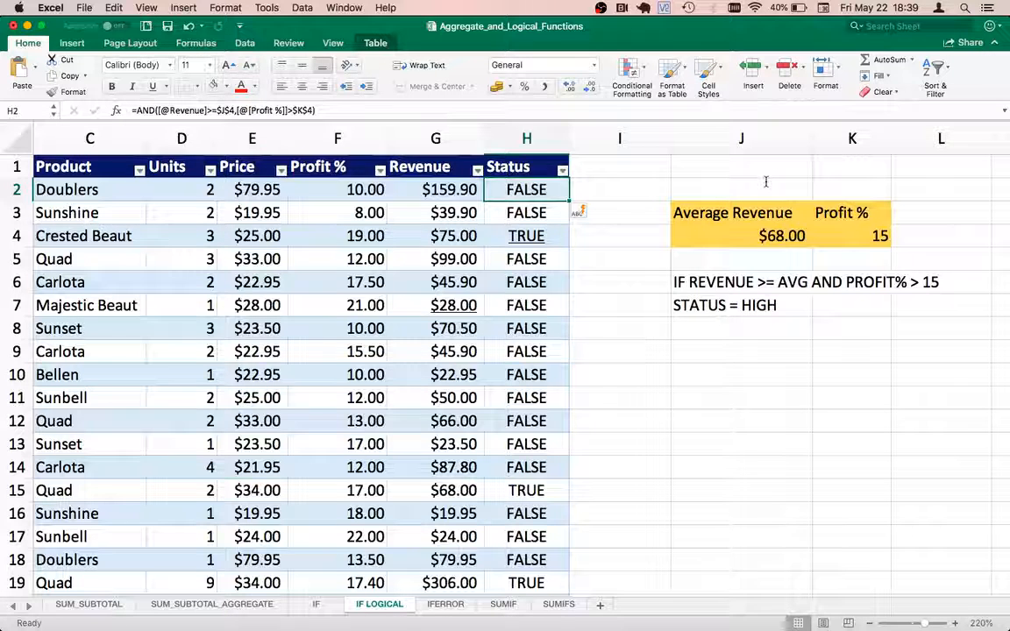
{"action": "key", "text": "Left"}
{"action": "key", "text": "Left"}
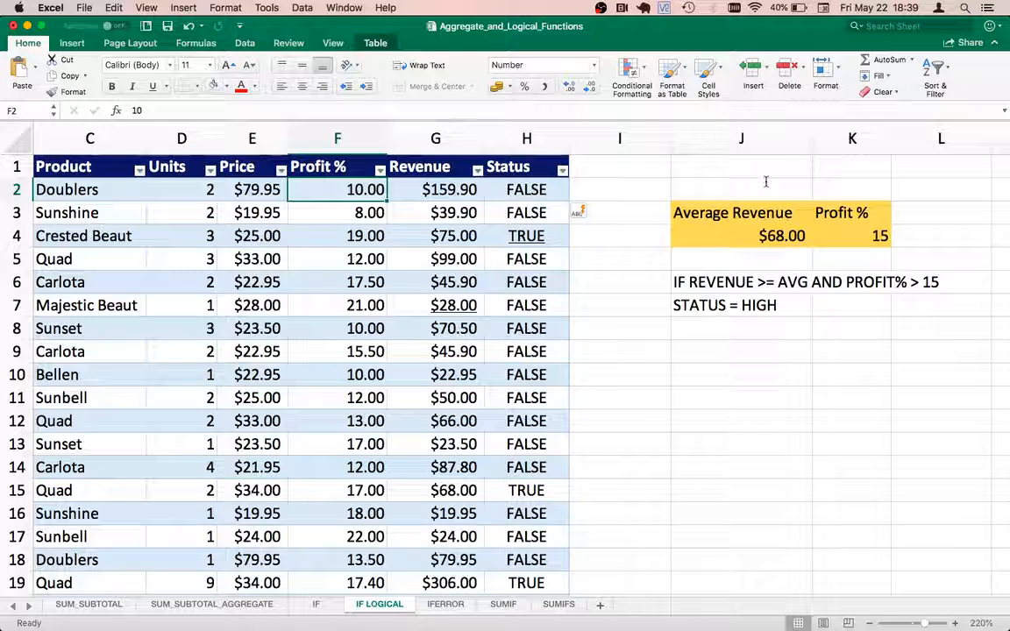
Check the Crested Beaut row's Status result against its Revenue and Profit % values in row 4.
{"action": "key", "text": "Down"}
{"action": "key", "text": "Down"}
{"action": "key", "text": "Right"}
{"action": "key", "text": "Right"}
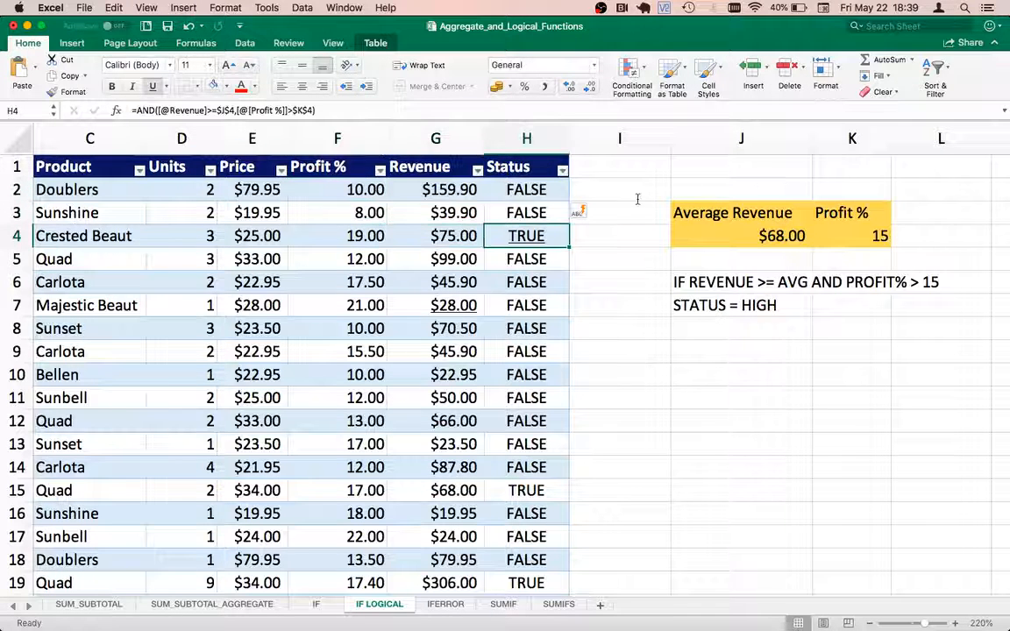
{"action": "left_click", "coordinate": [405, 229]}
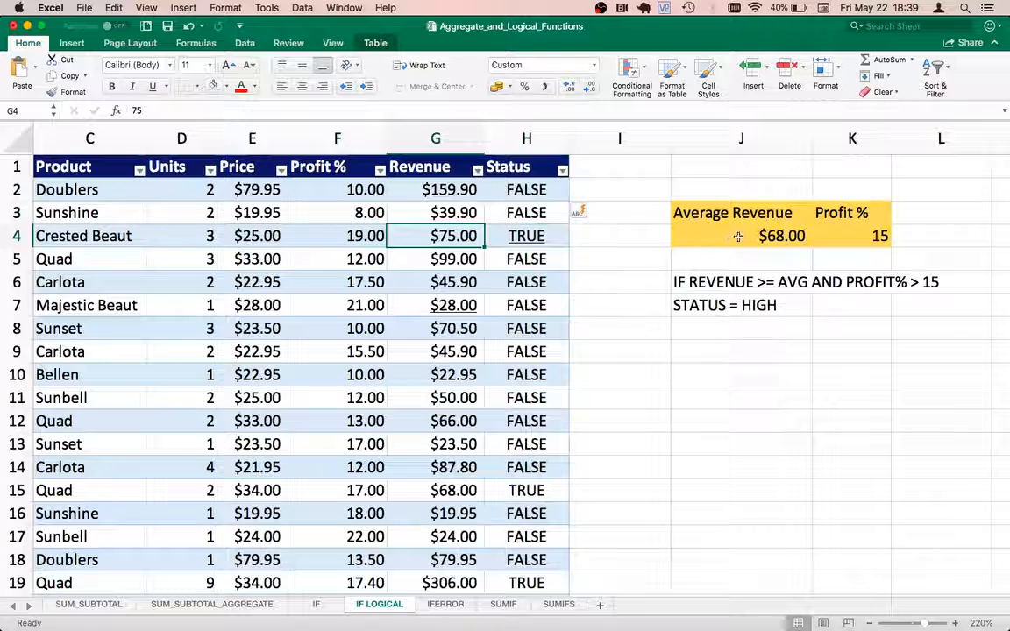
{"action": "left_click", "coordinate": [334, 235]}
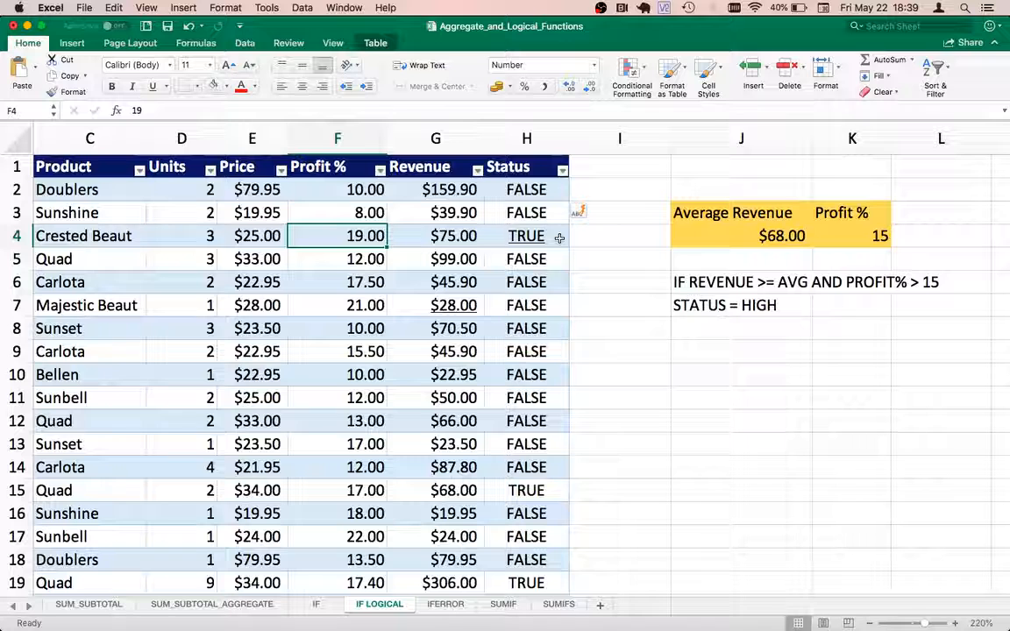
Wrap the AND expression in Status cell H2 inside an IF function as its logical test.
{"action": "double_click", "coordinate": [557, 189]}
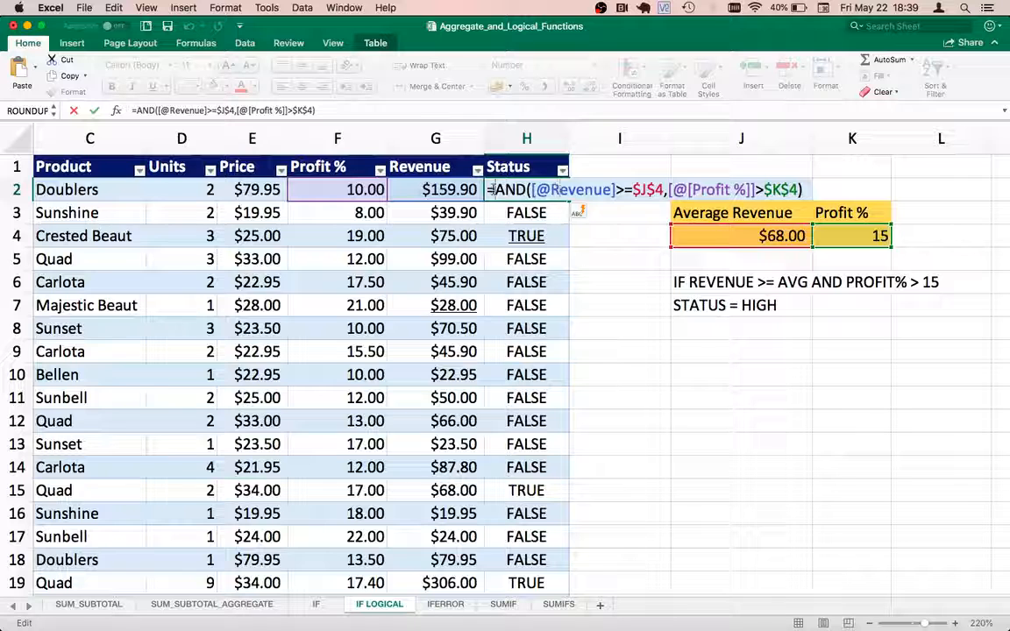
{"action": "left_click_drag", "start_coordinate": [492, 189], "coordinate": [801, 190]}
{"action": "key", "text": "super+x"}
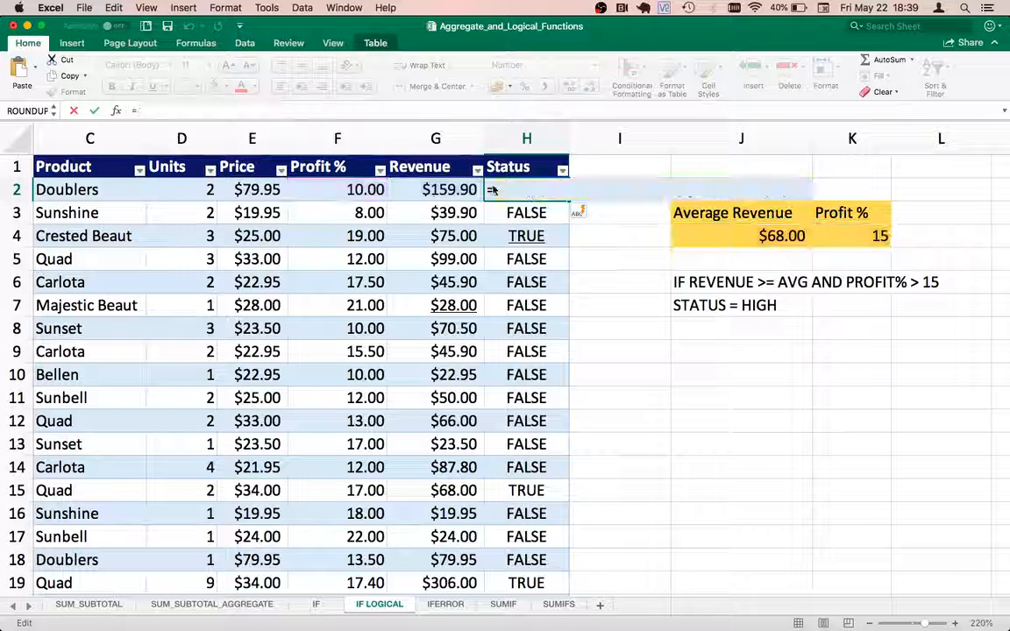
{"action": "type", "text": "IF("}
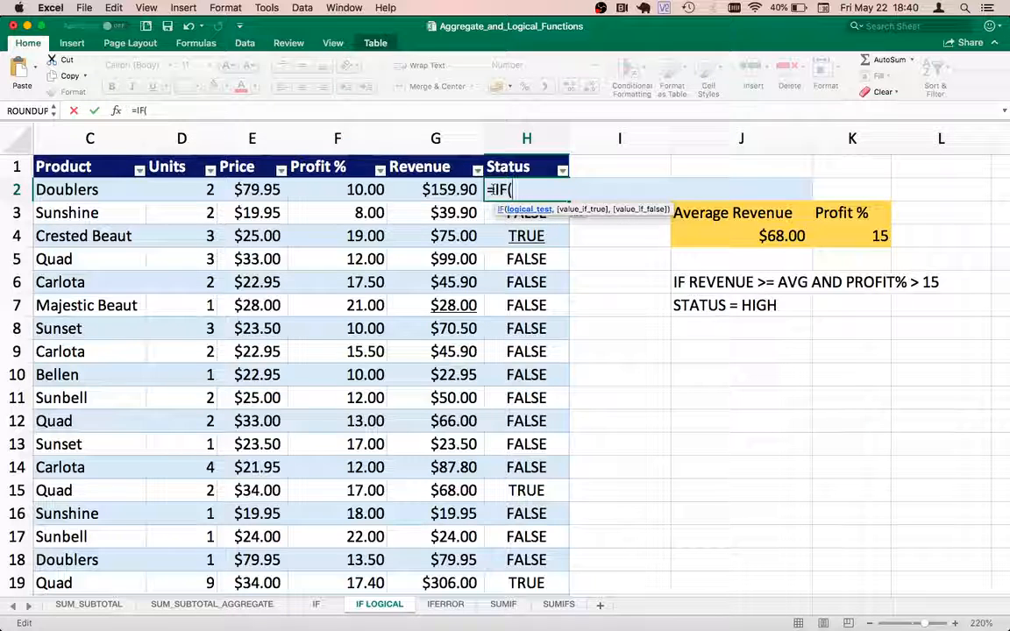
{"action": "key", "text": "super+v"}
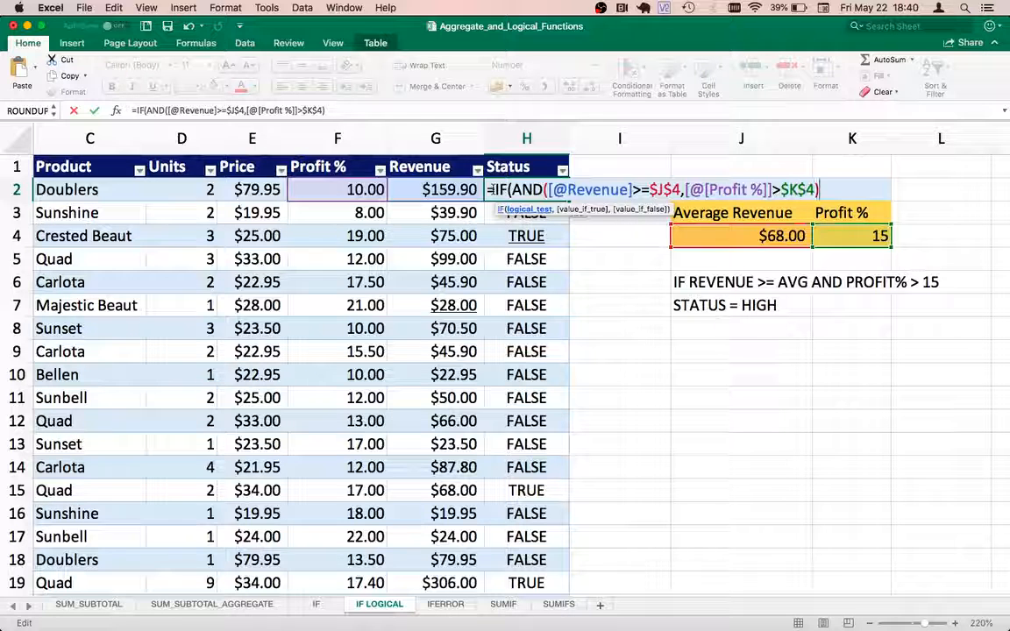
Complete the IF formula in H2 to return "HIGH" when true and "LOW" when false, and enter it.
{"action": "type", "text": ","}
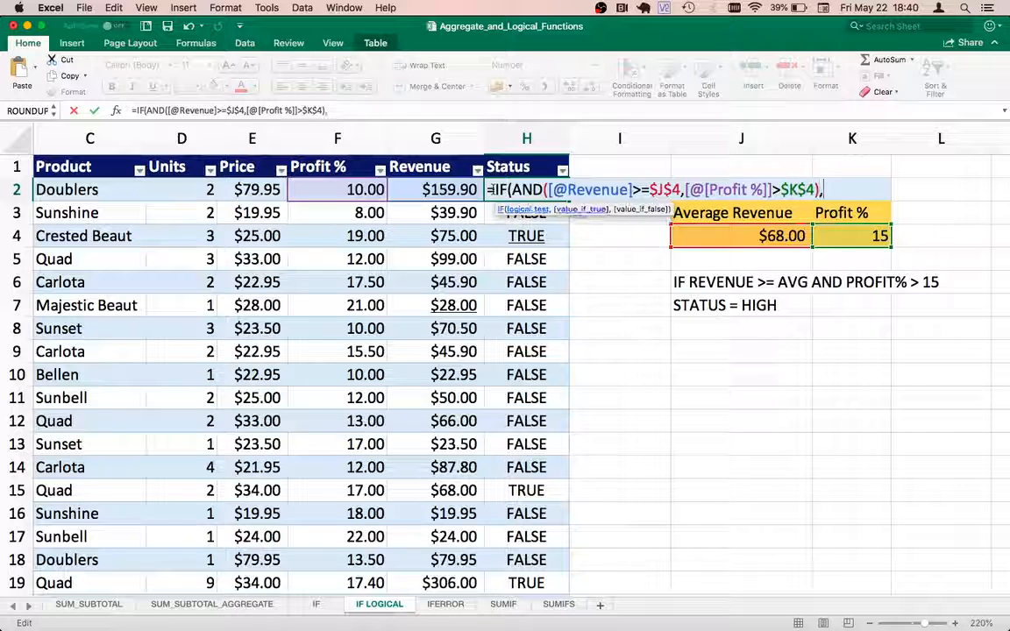
{"action": "type", "text": "\"HIGH"}
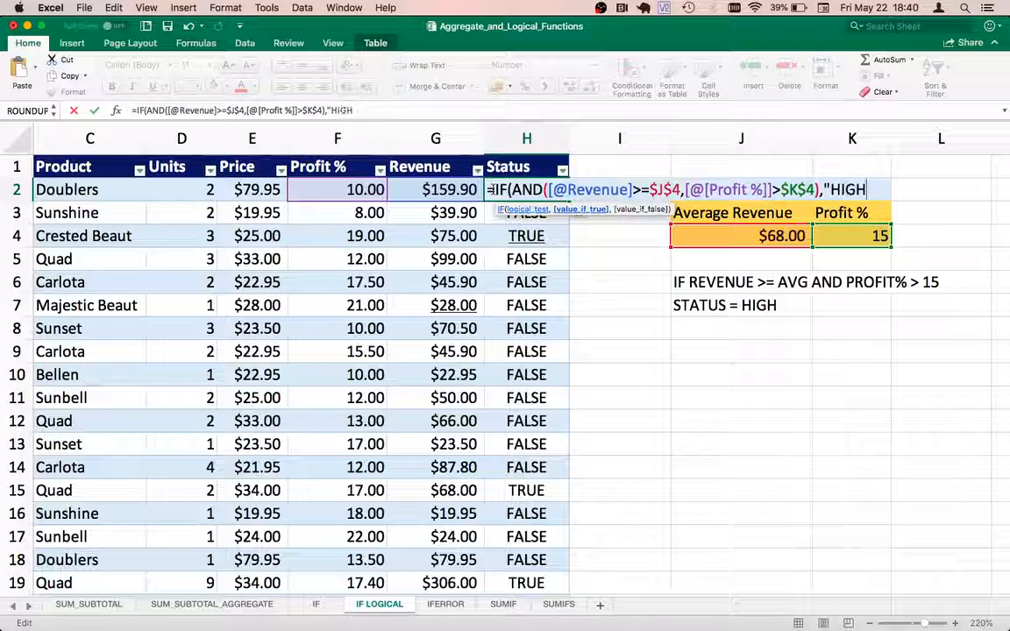
{"action": "type", "text": "\",\"LO"}
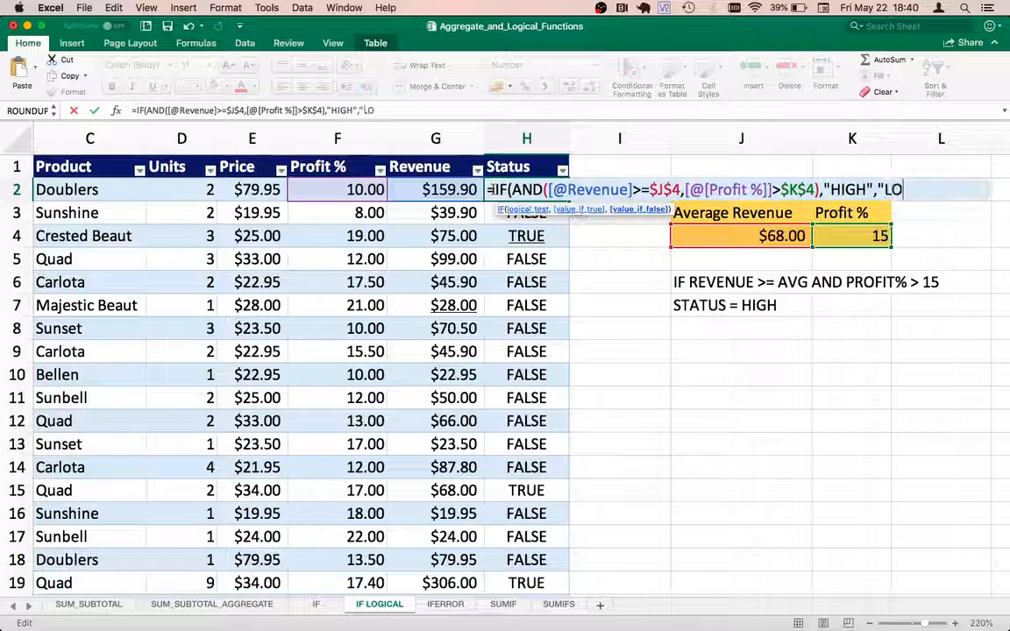
{"action": "type", "text": "W\")"}
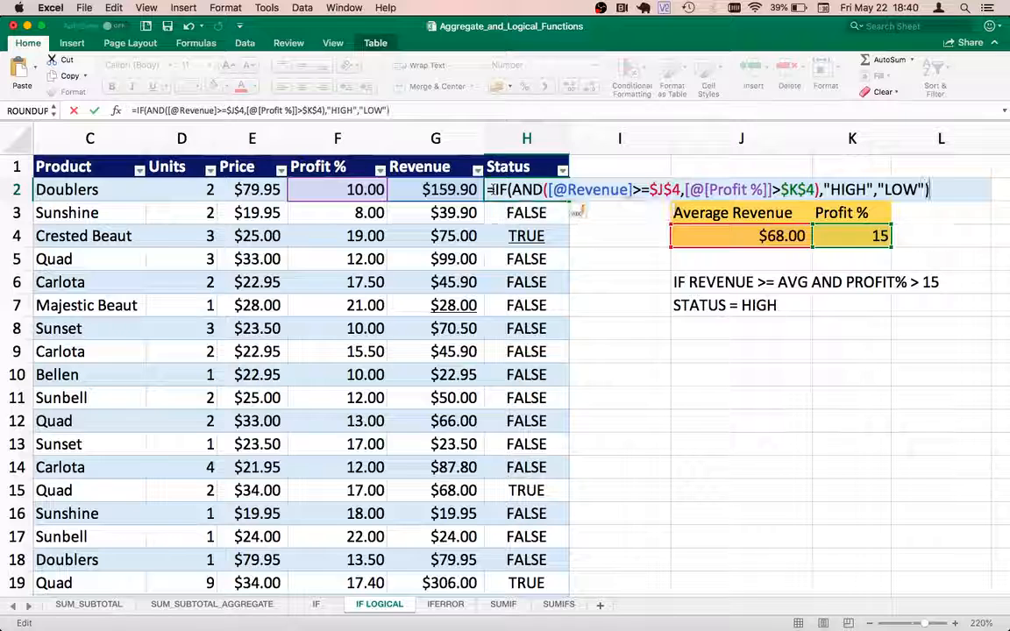
{"action": "key", "text": "ctrl+Return"}
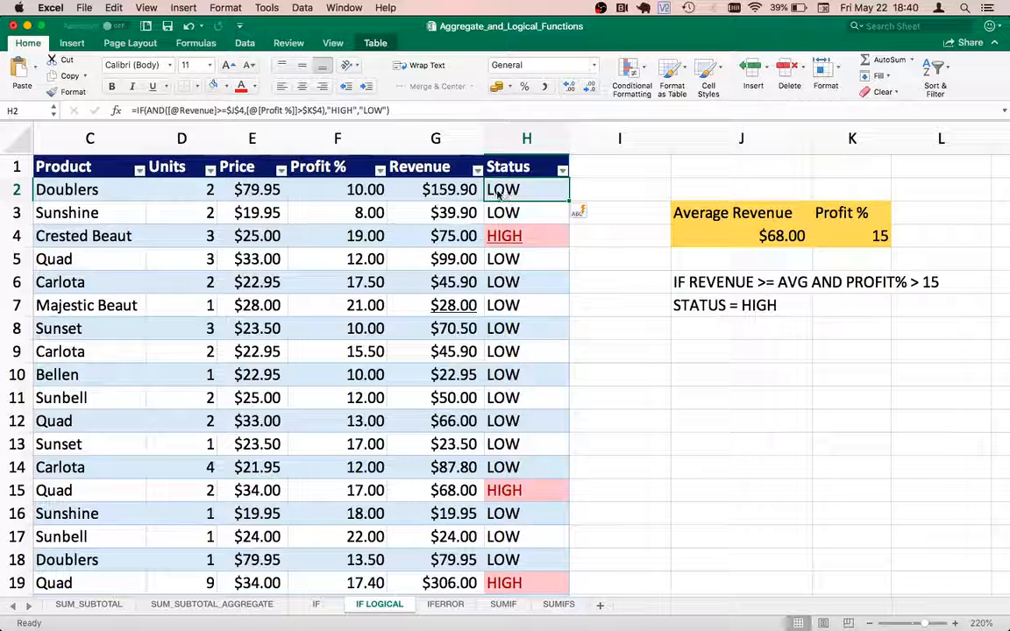
Replace AND with OR in the H2 Status formula and enter it.
{"action": "double_click", "coordinate": [500, 194]}
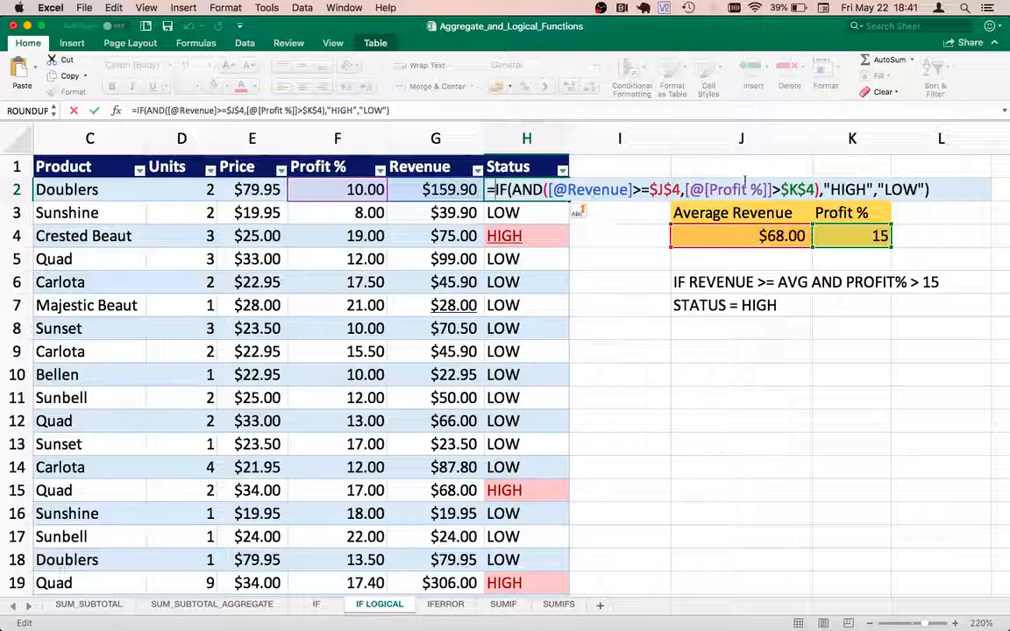
{"action": "left_click", "coordinate": [513, 189]}
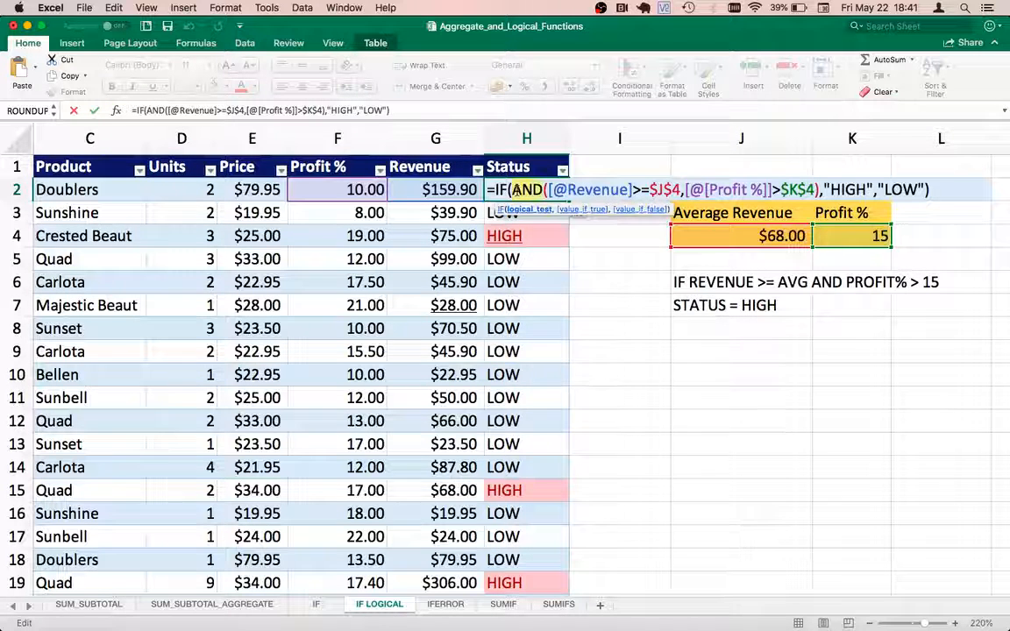
{"action": "double_click", "coordinate": [517, 189]}
{"action": "type", "text": "OR"}
{"action": "key", "text": "Return"}
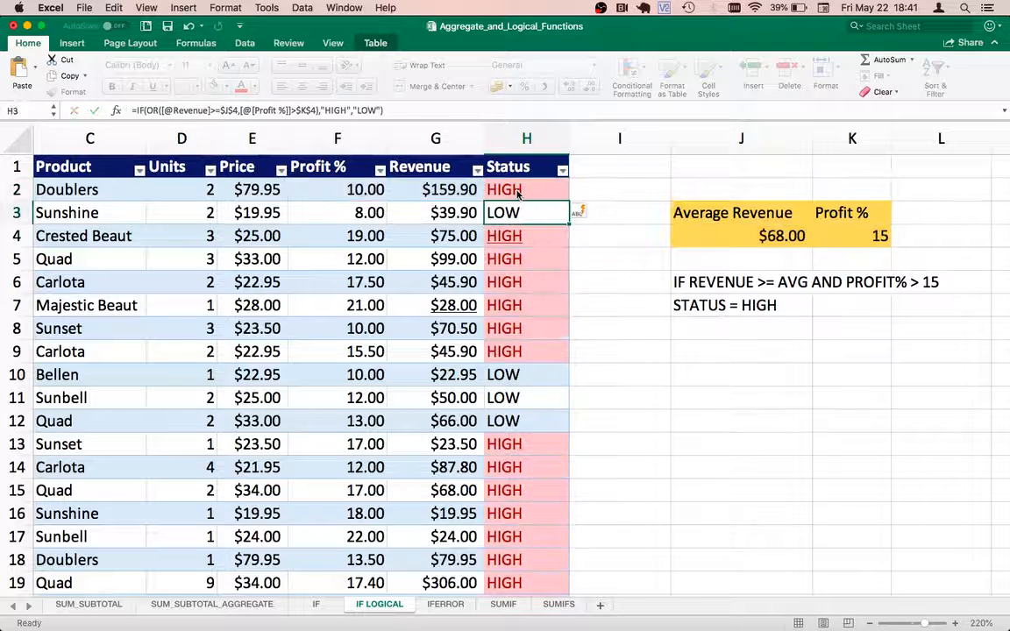
Check the Doublers row's Revenue against its Status result and open the H2 formula for editing.
{"action": "left_click", "coordinate": [435, 191]}
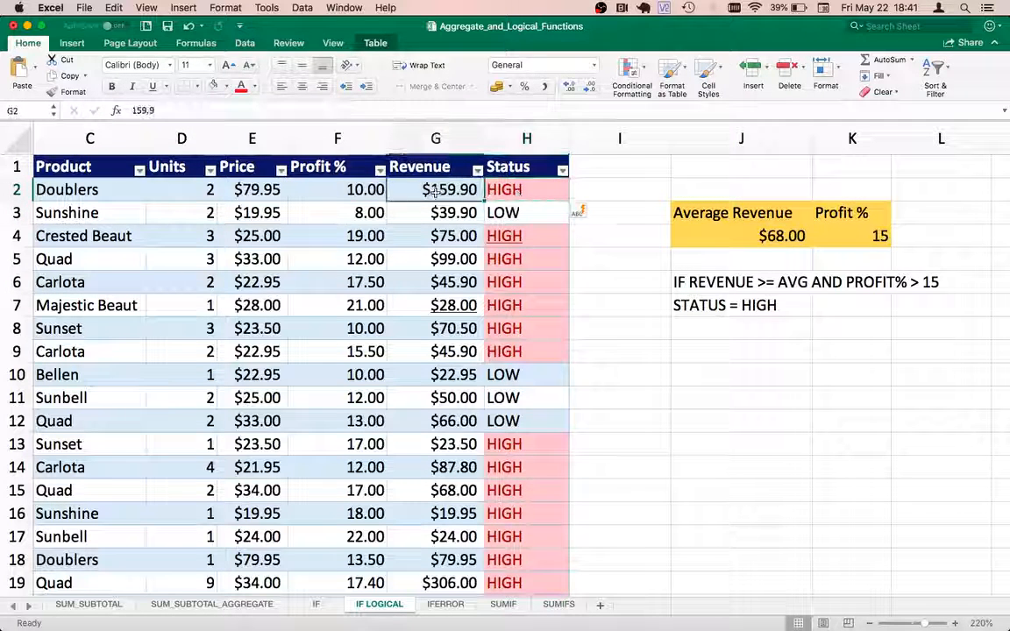
{"action": "key", "text": "Right"}
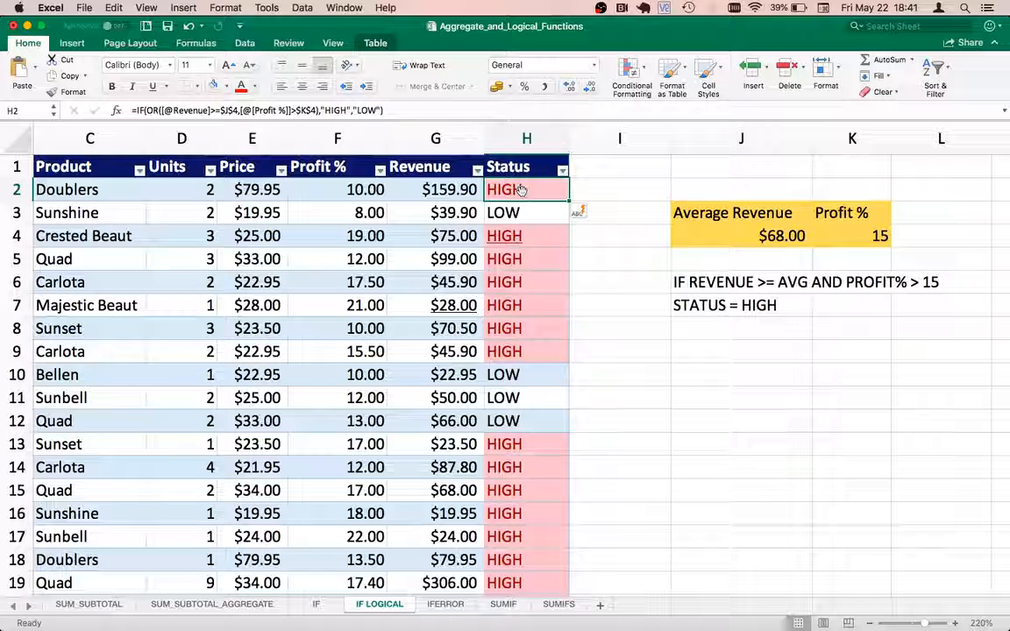
{"action": "double_click", "coordinate": [521, 190]}
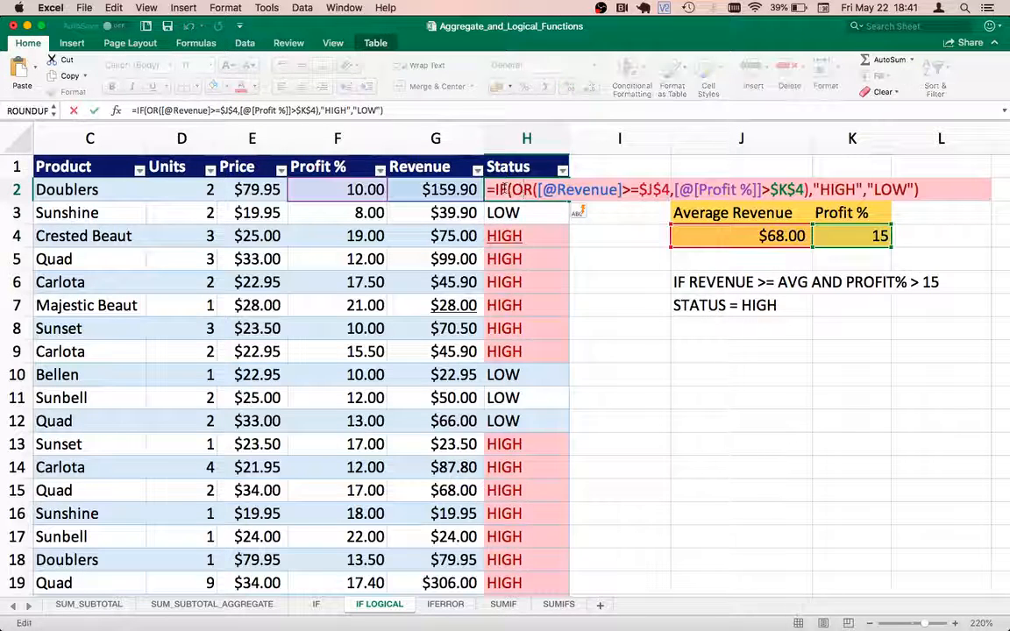